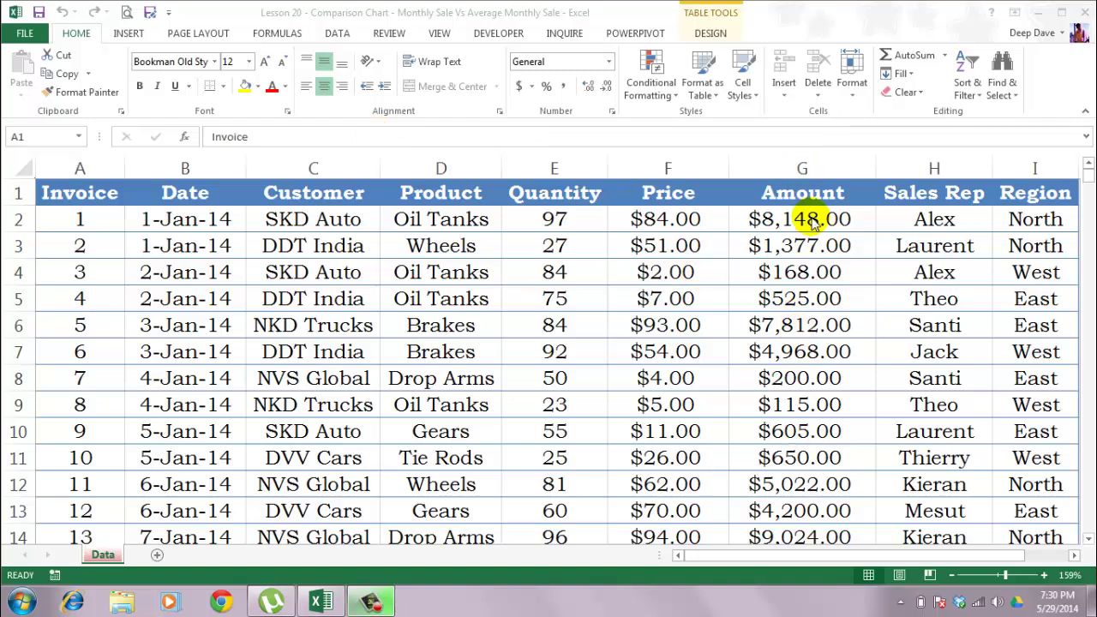
- Create a pivot table on a new sheet with Date in Rows and Amount summed in Values
click(565, 326)
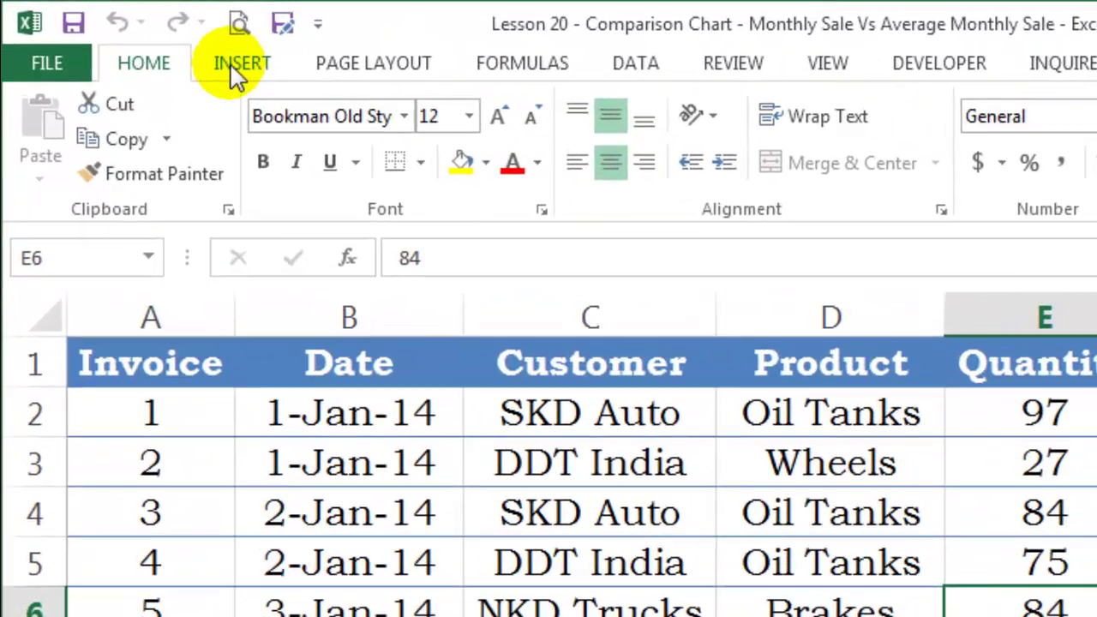
click(238, 70)
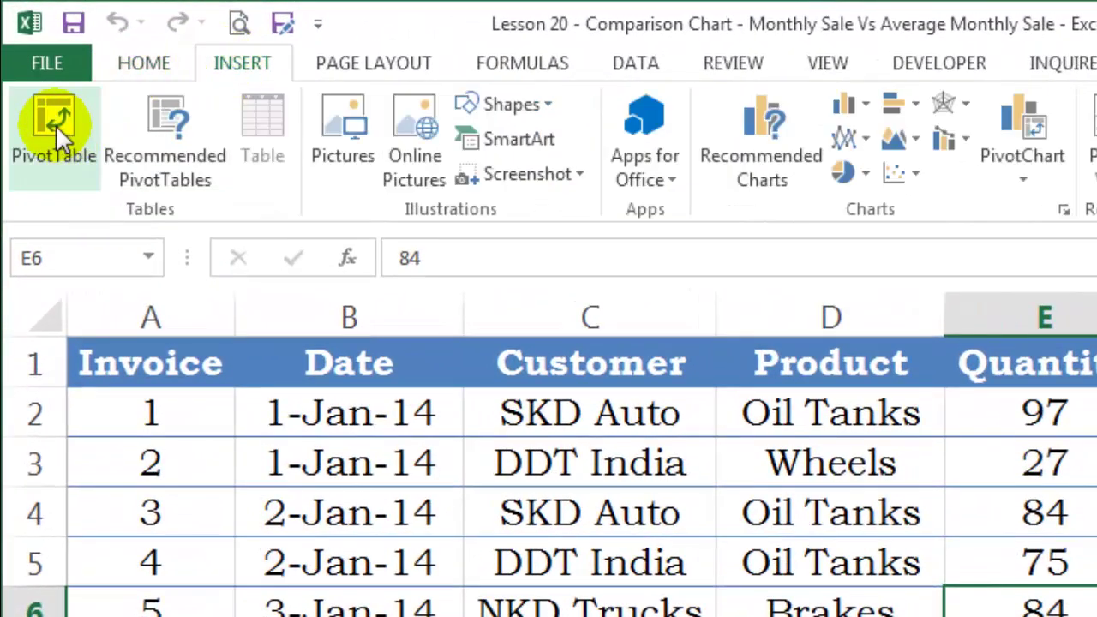
click(56, 129)
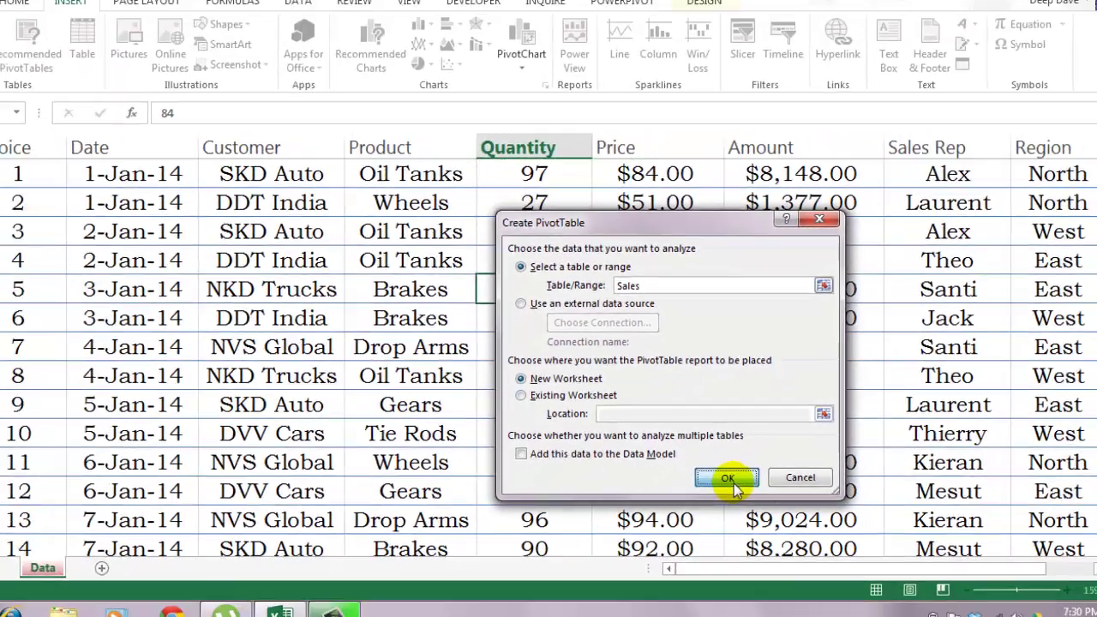
click(728, 478)
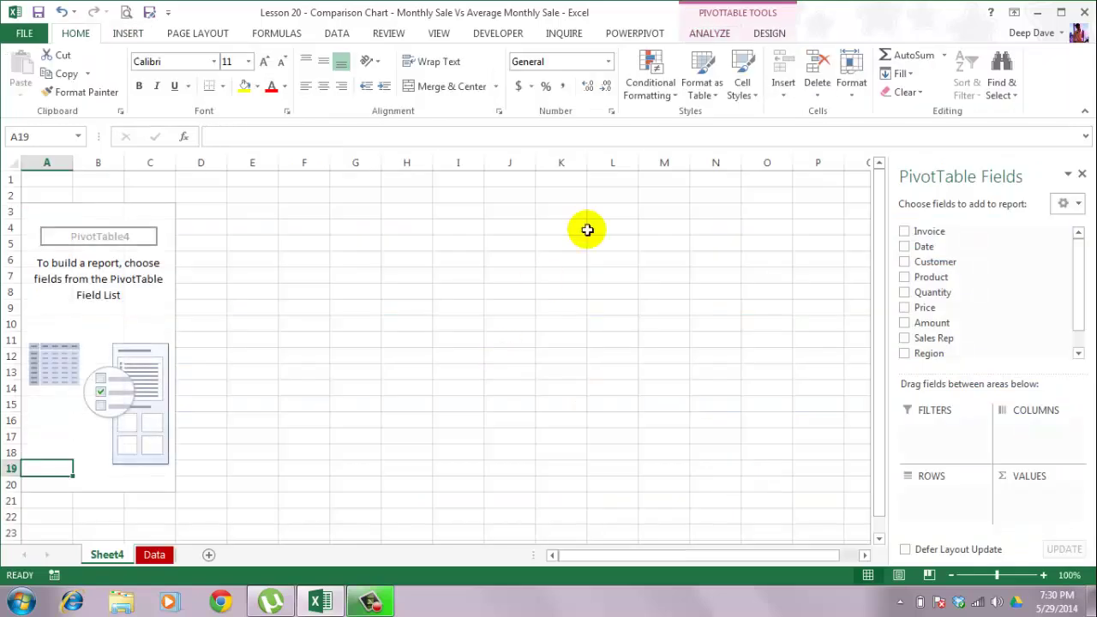
mouse_move(977, 246)
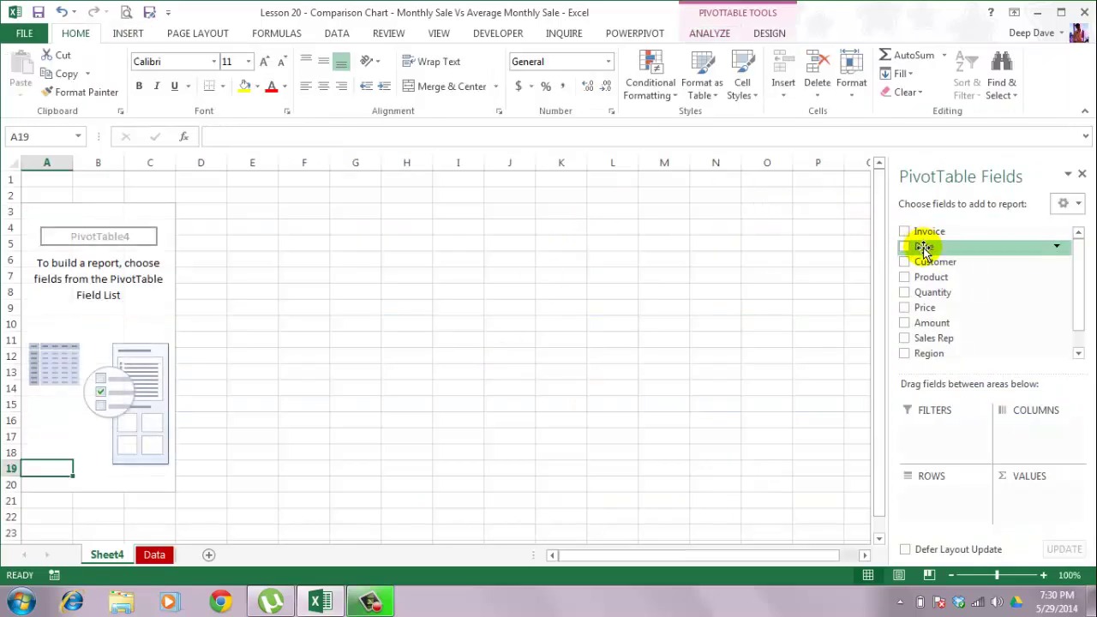
drag(923, 249, 915, 498)
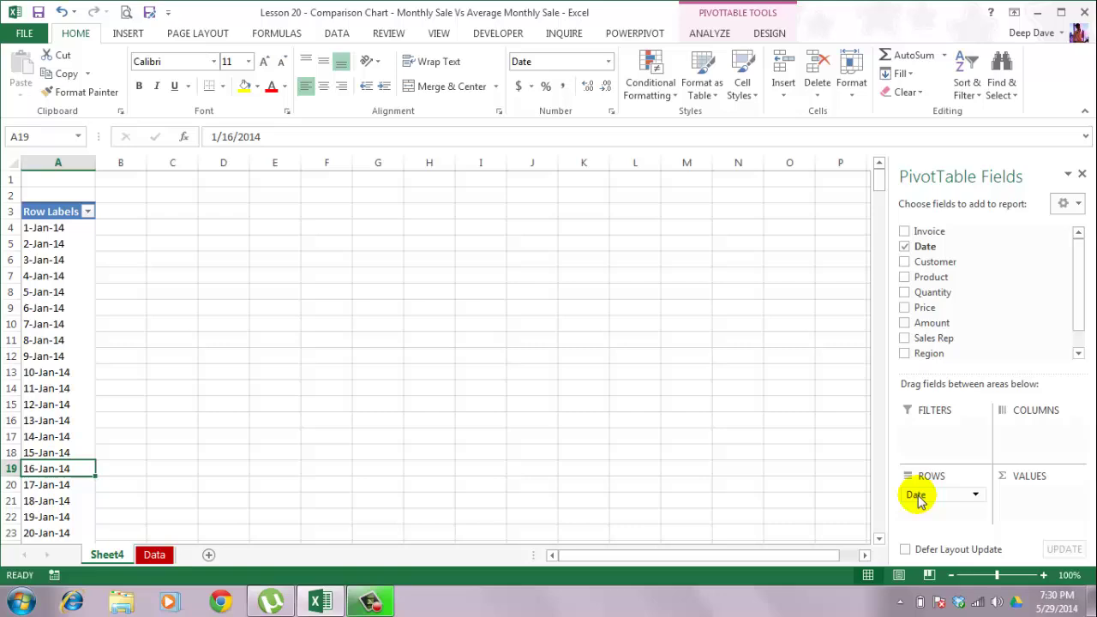
drag(955, 323, 1053, 506)
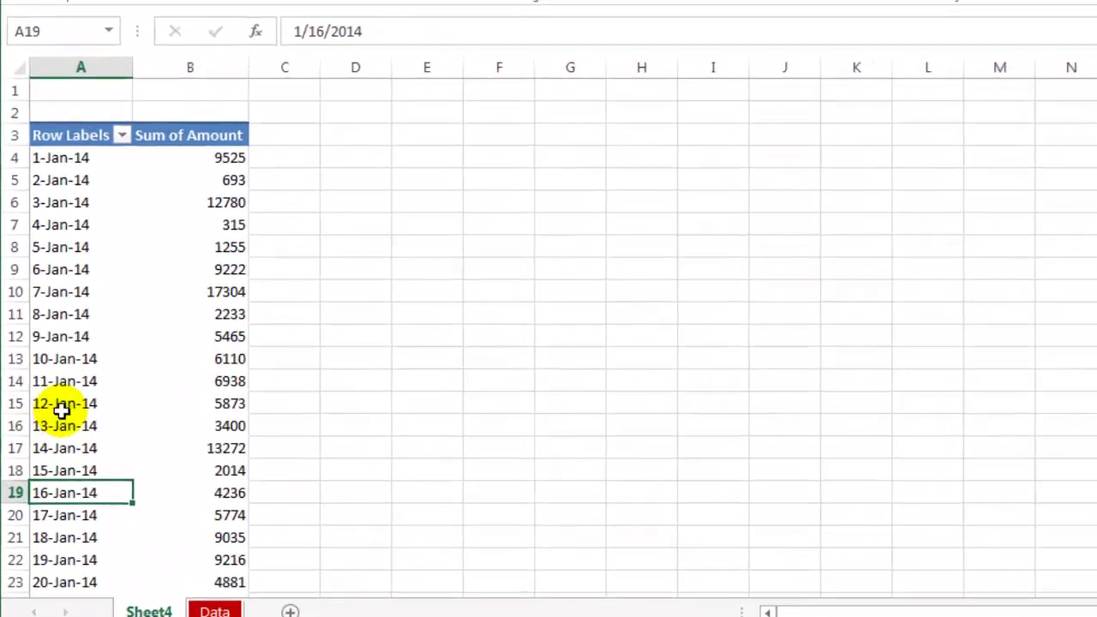
- Group the pivot table's dates by Months, giving Jan through Dec
click(62, 410)
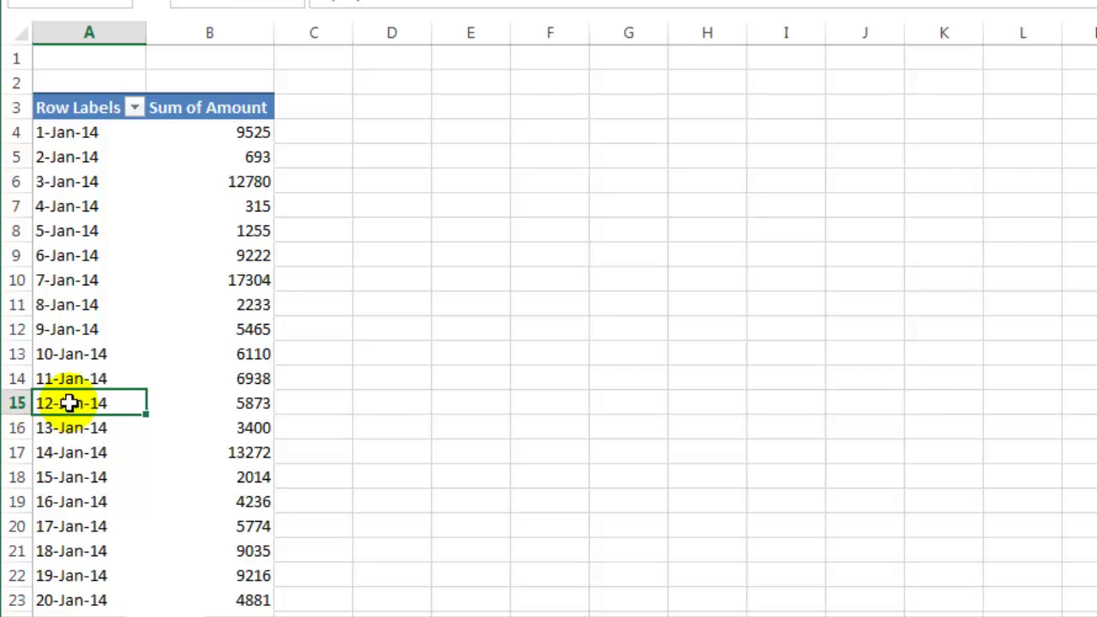
right_click(72, 404)
click(160, 206)
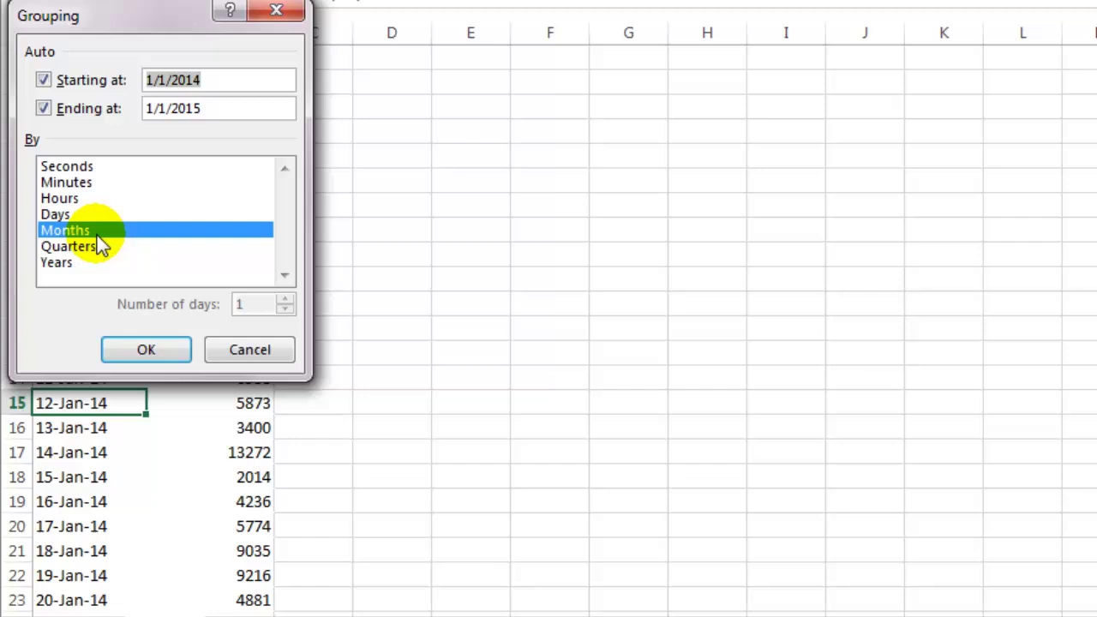
click(146, 349)
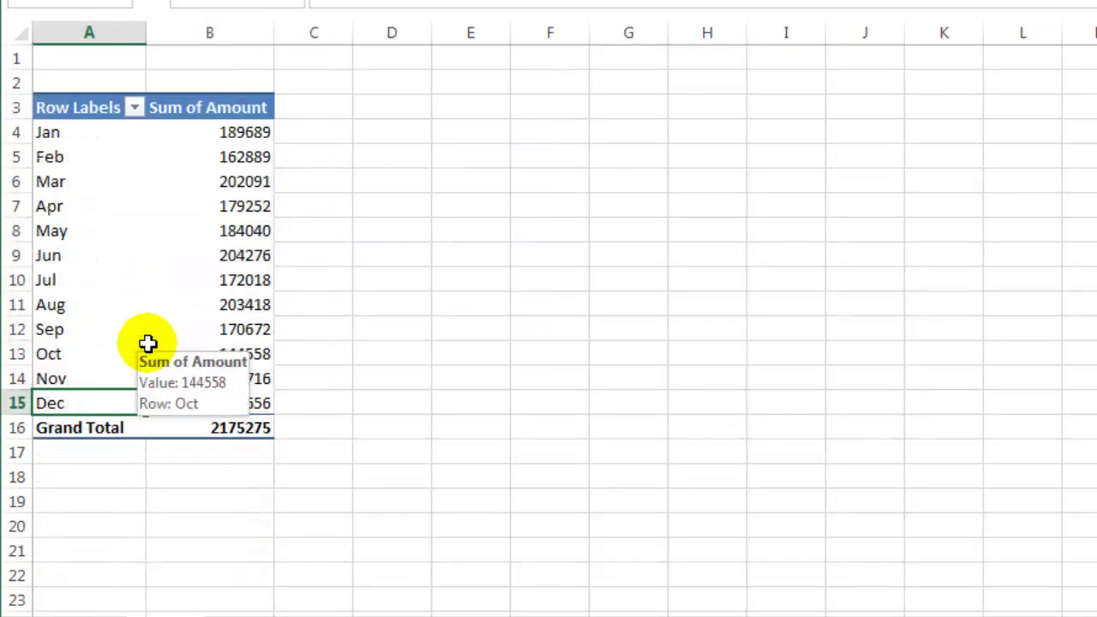
- Select the whole pivot table and paste it onto itself as Values Only
click(103, 108)
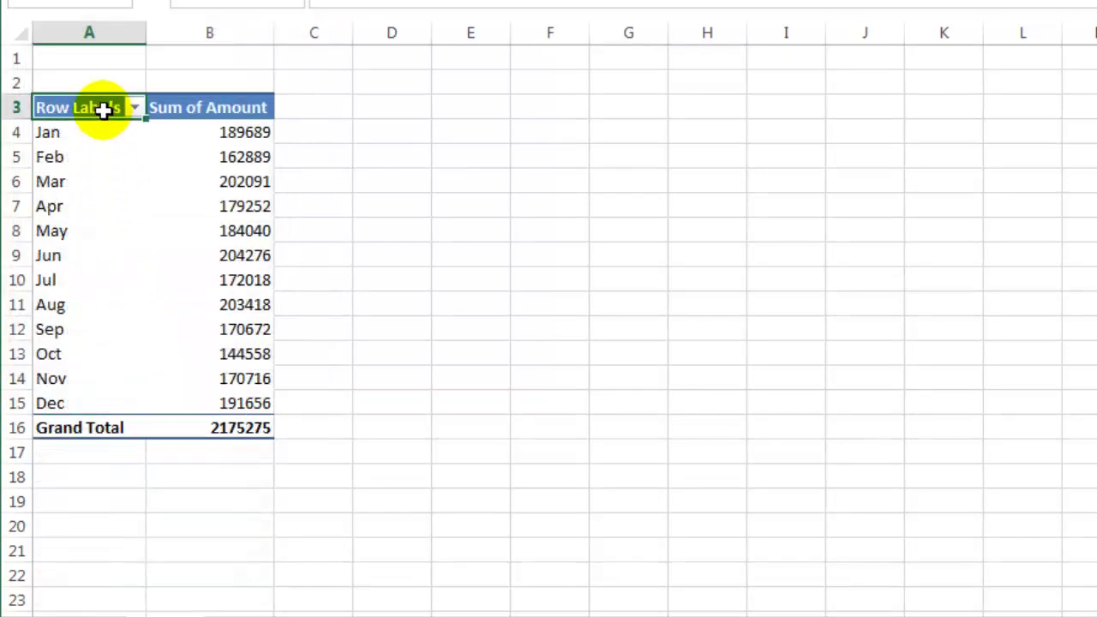
key(ctrl+a)
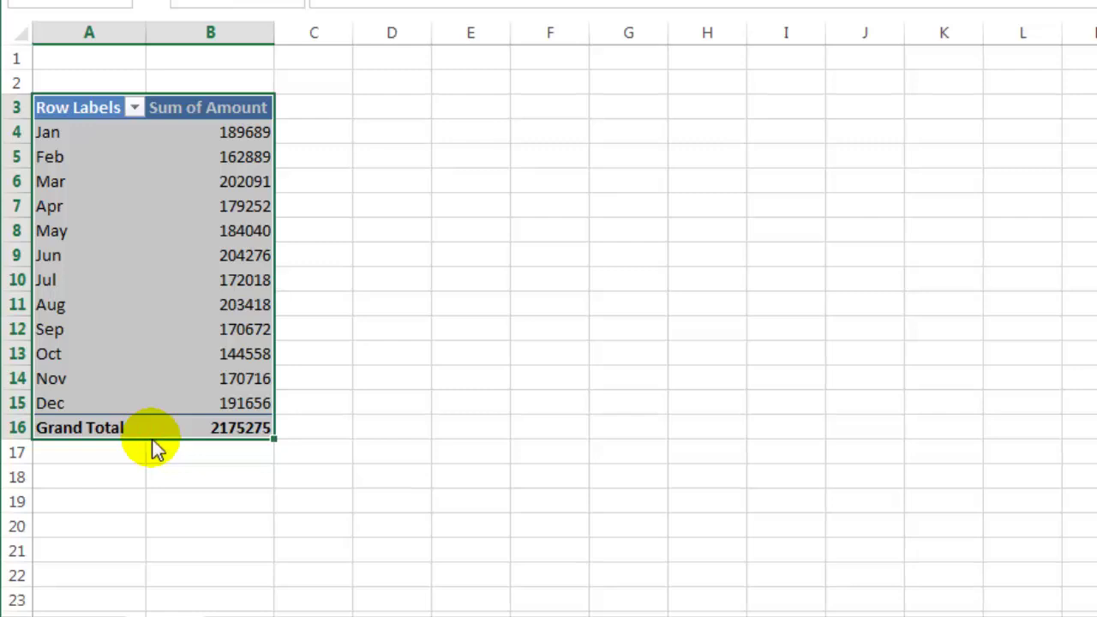
drag(153, 441, 222, 443)
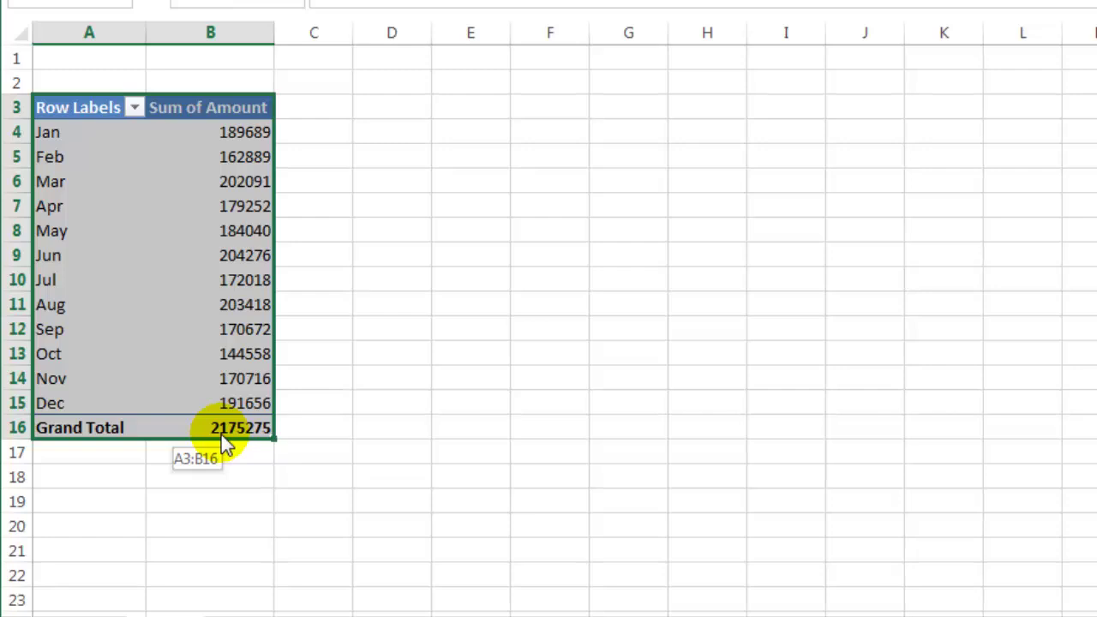
drag(221, 434, 221, 435)
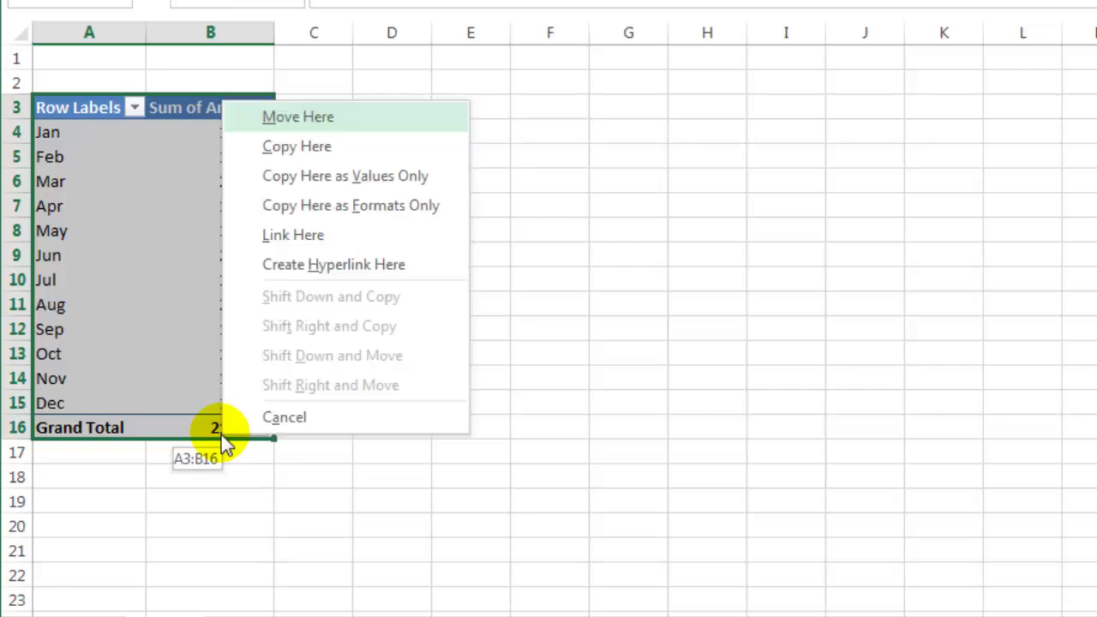
click(328, 176)
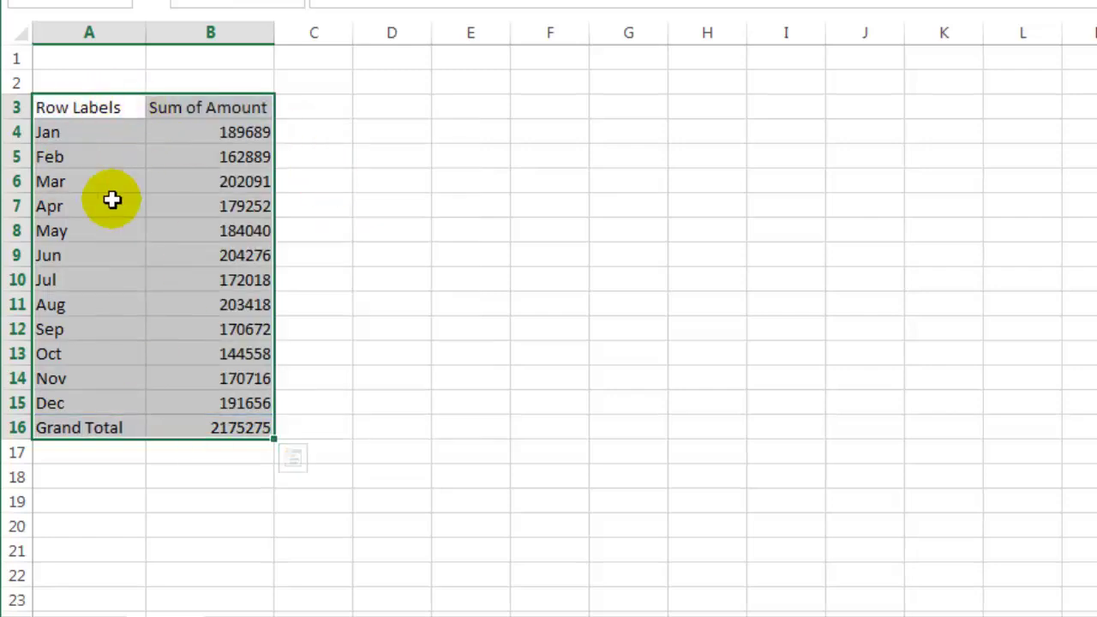
- Rename the headings to 'Montly' and 'Amount' and delete the Grand Total row
click(119, 111)
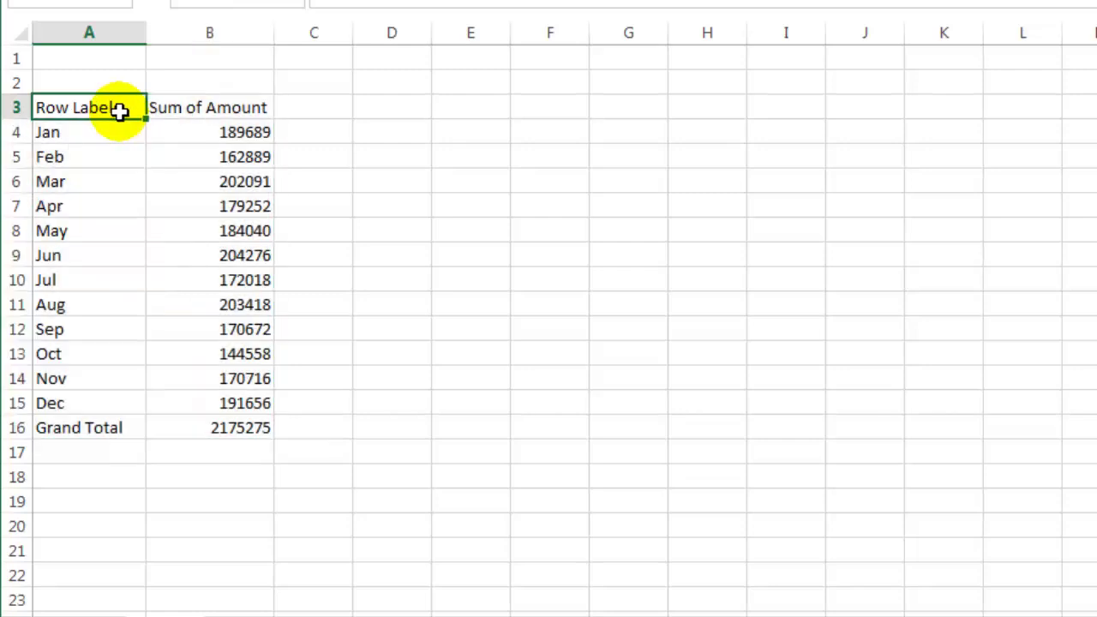
text(Mon)
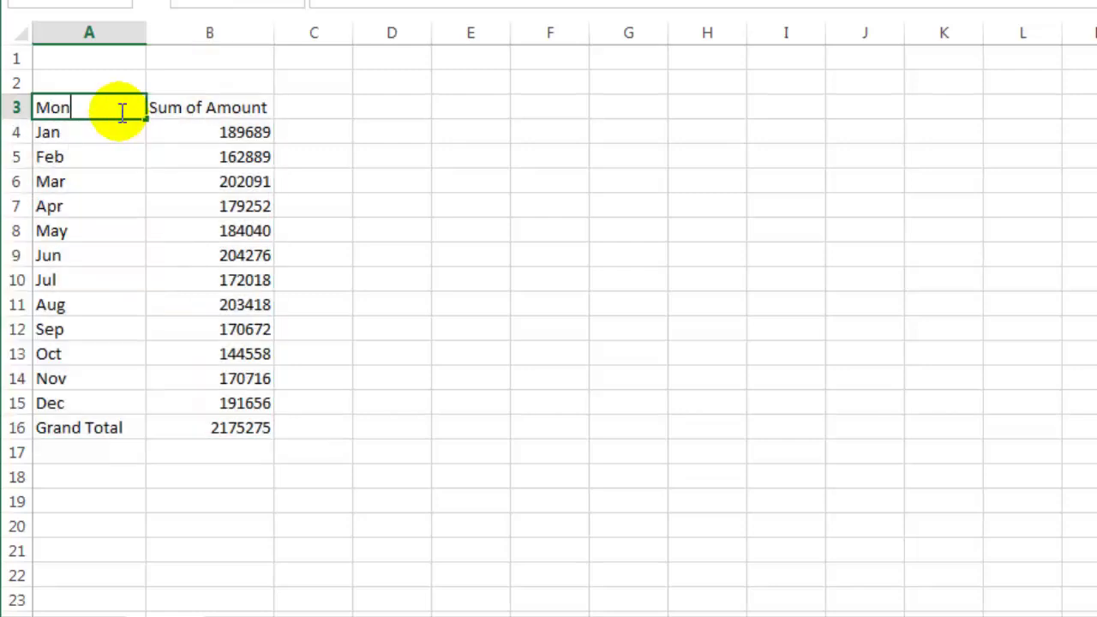
text(tly)
key(Tab)
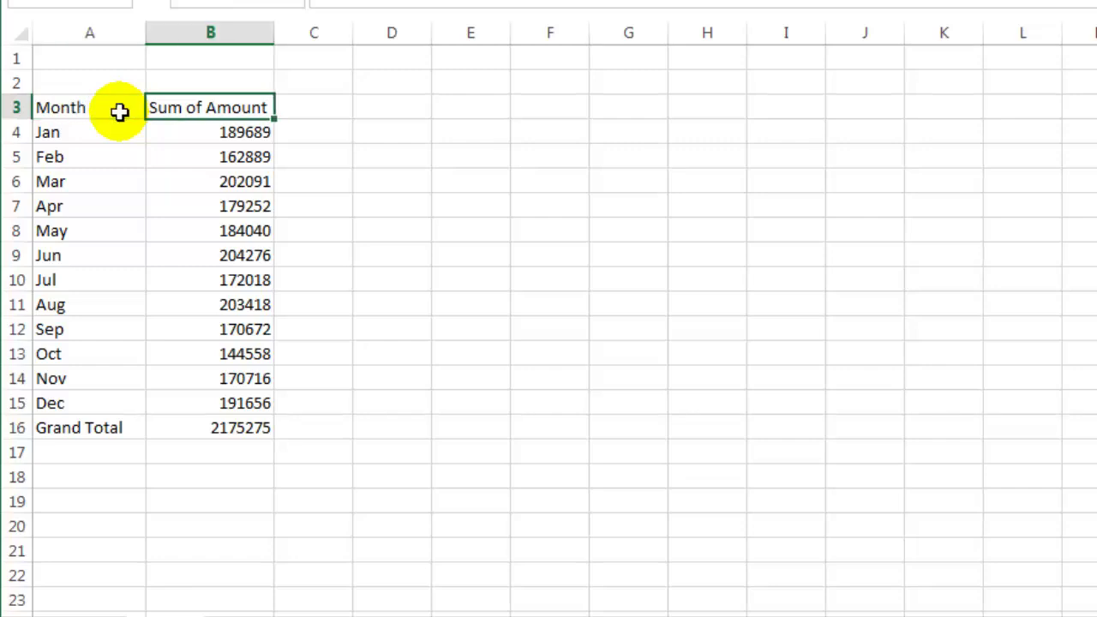
text(Amount)
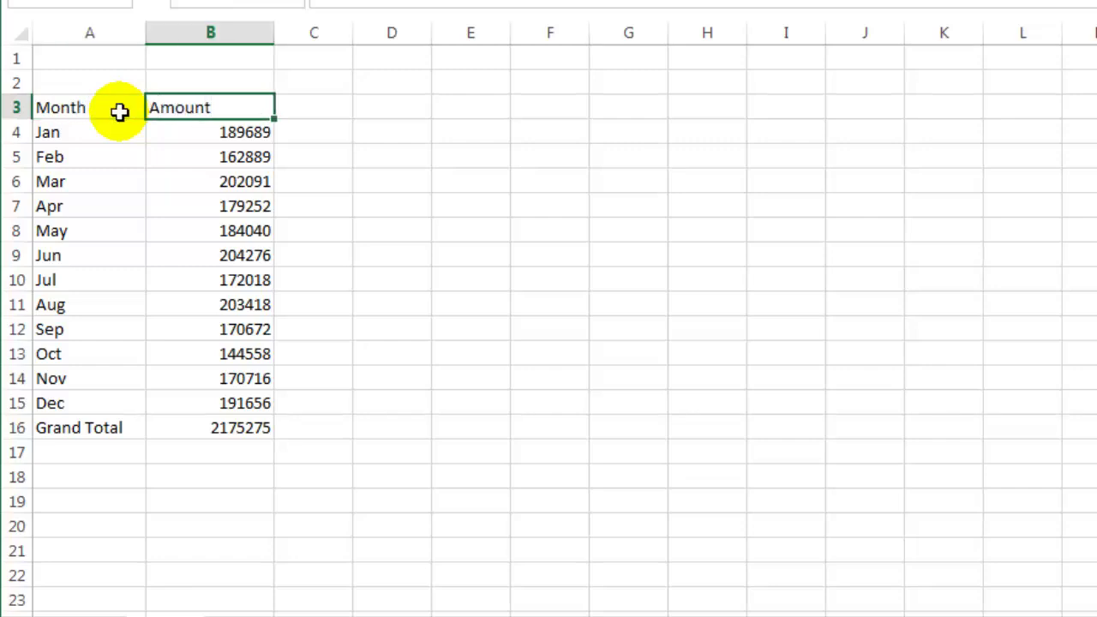
key(Return)
key(ctrl+Down)
key(shift+space)
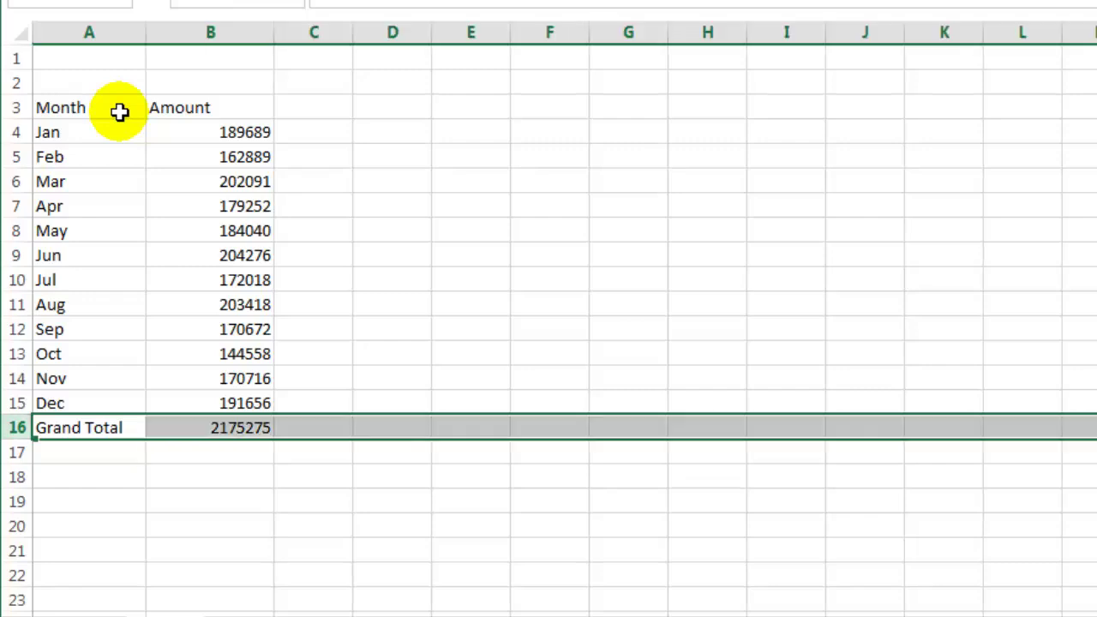
key(Delete)
- Add an 'Average Sale' column heading in C3
click(95, 100)
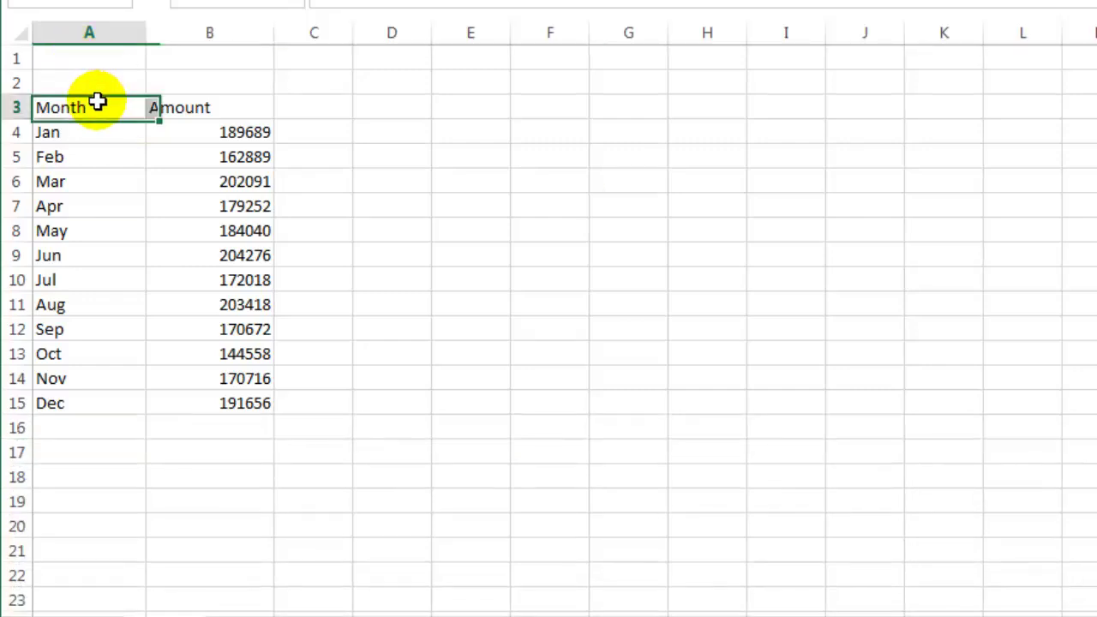
click(304, 104)
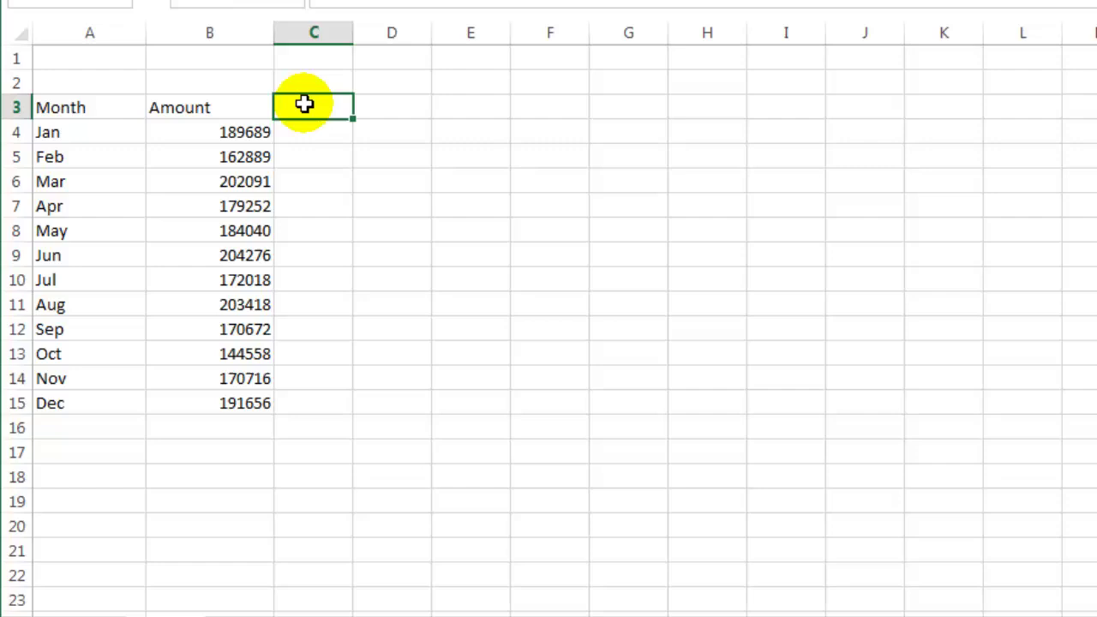
text(Average )
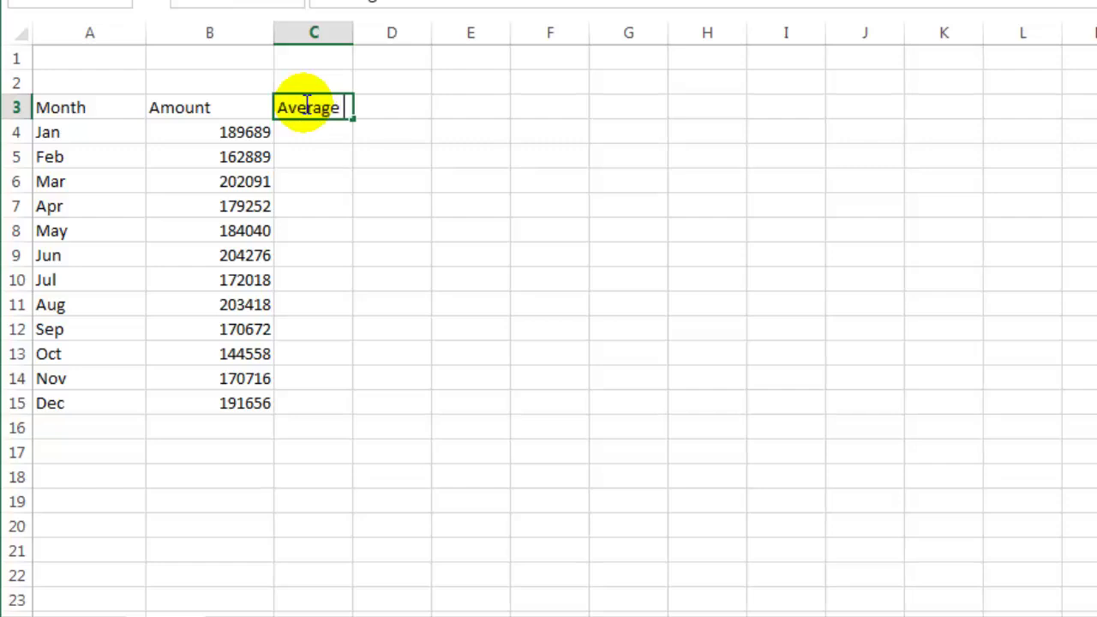
text(Sale)
key(Return)
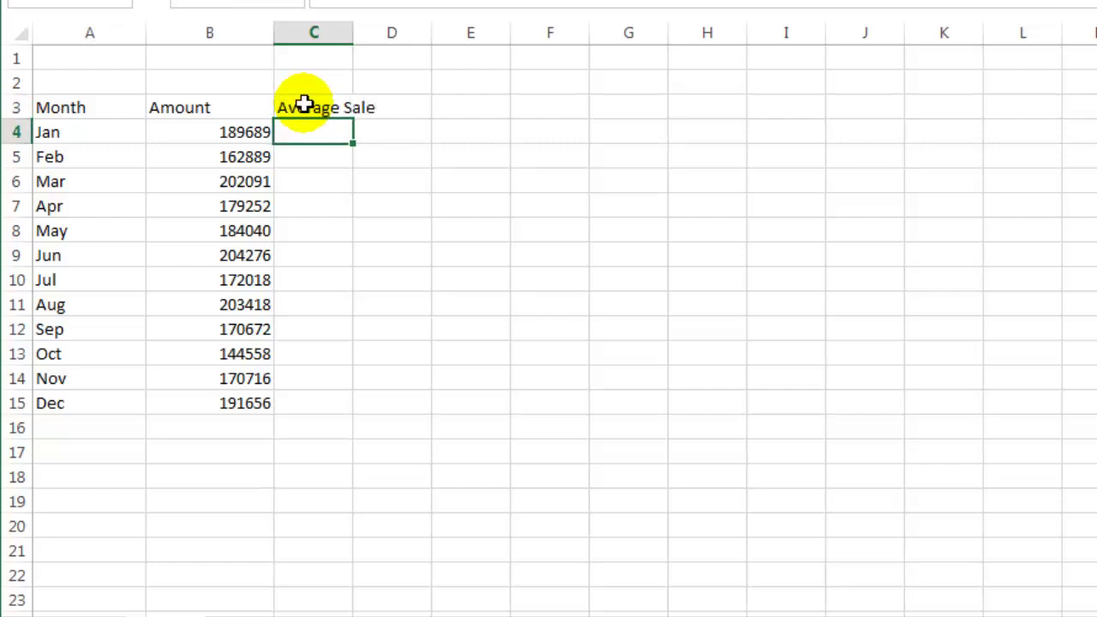
- Enter =AVERAGE($B$4:$B$15) in C4 and fill it down to December
text(=avera)
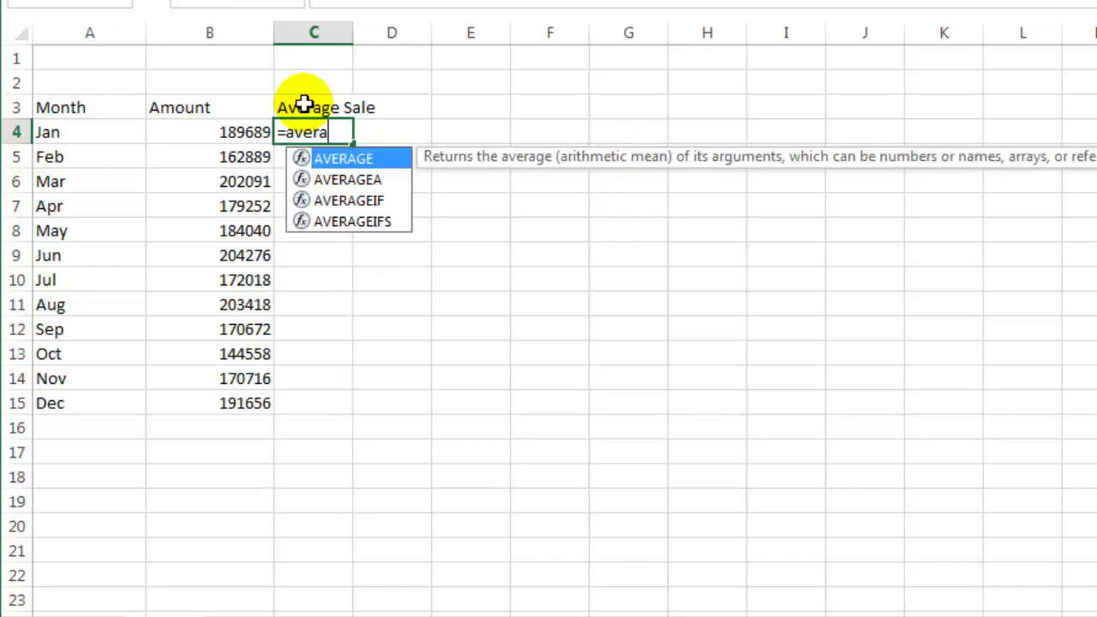
key(Tab)
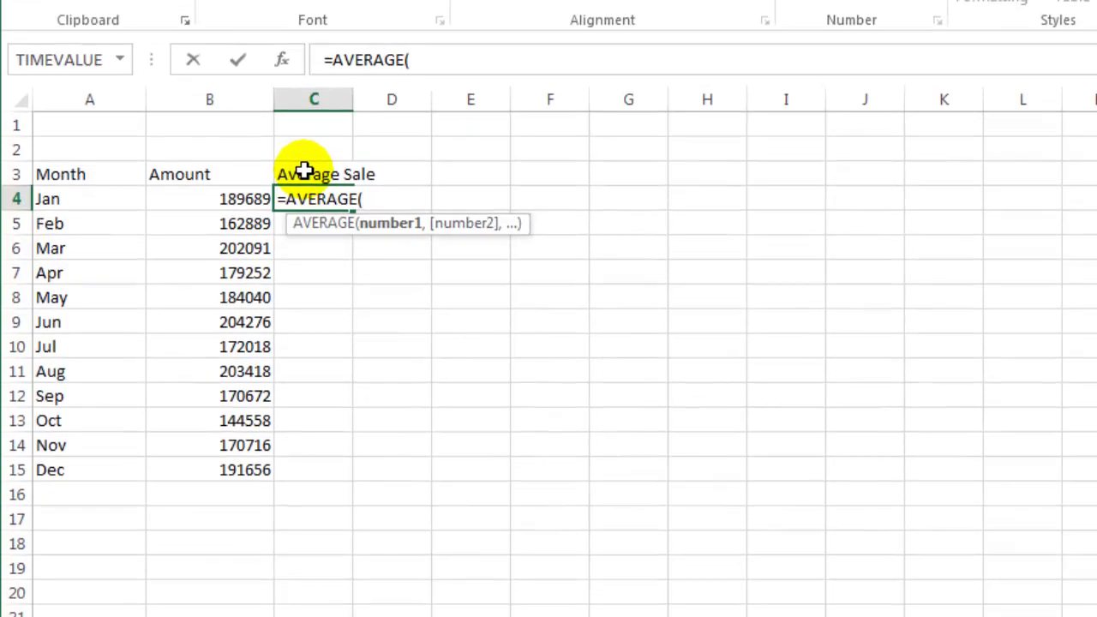
key(Left)
key(ctrl+shift+Down)
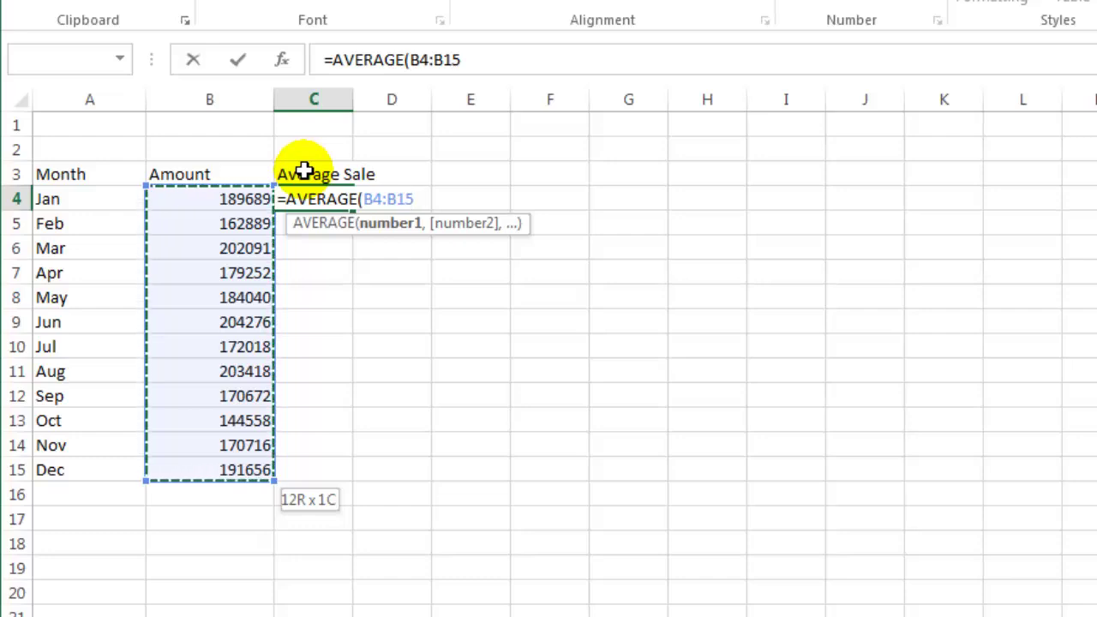
key(F4)
key(F4)
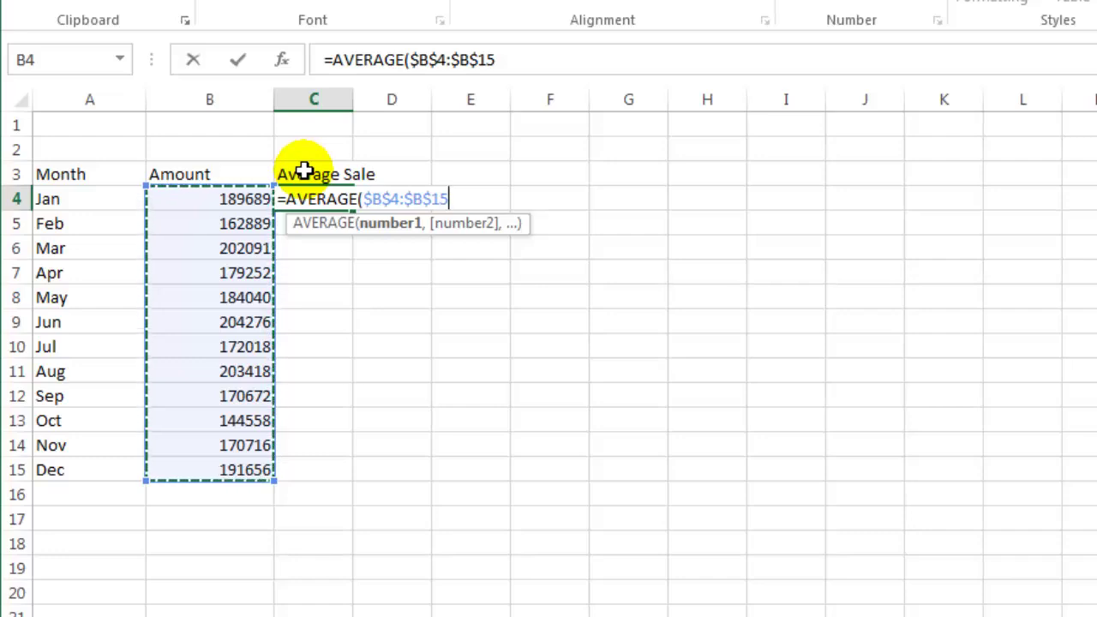
key(ctrl+Return)
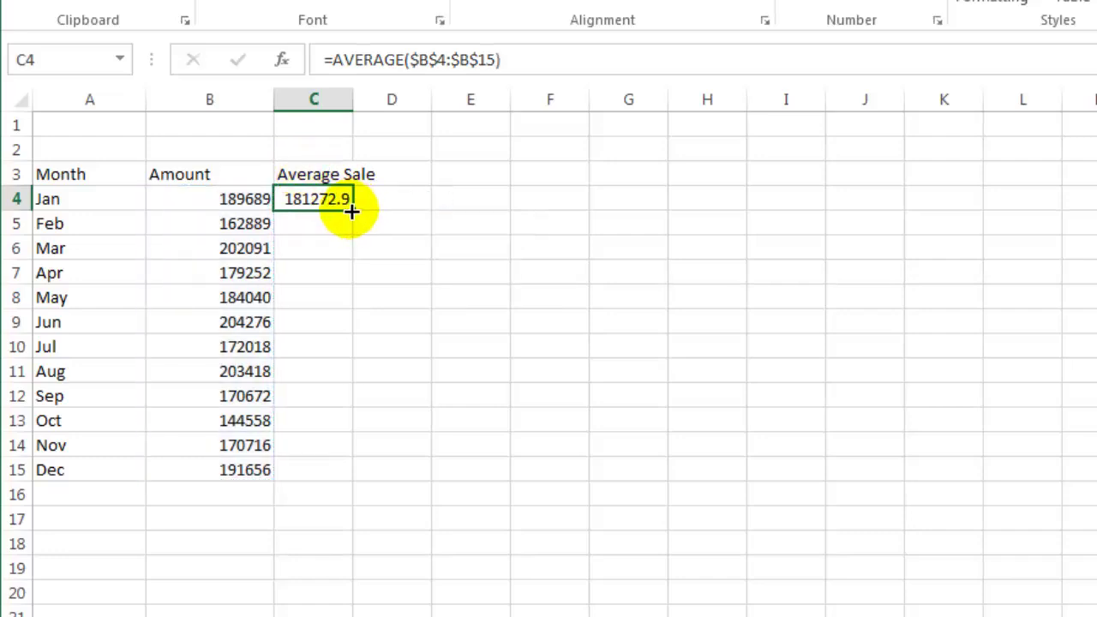
double_click(351, 211)
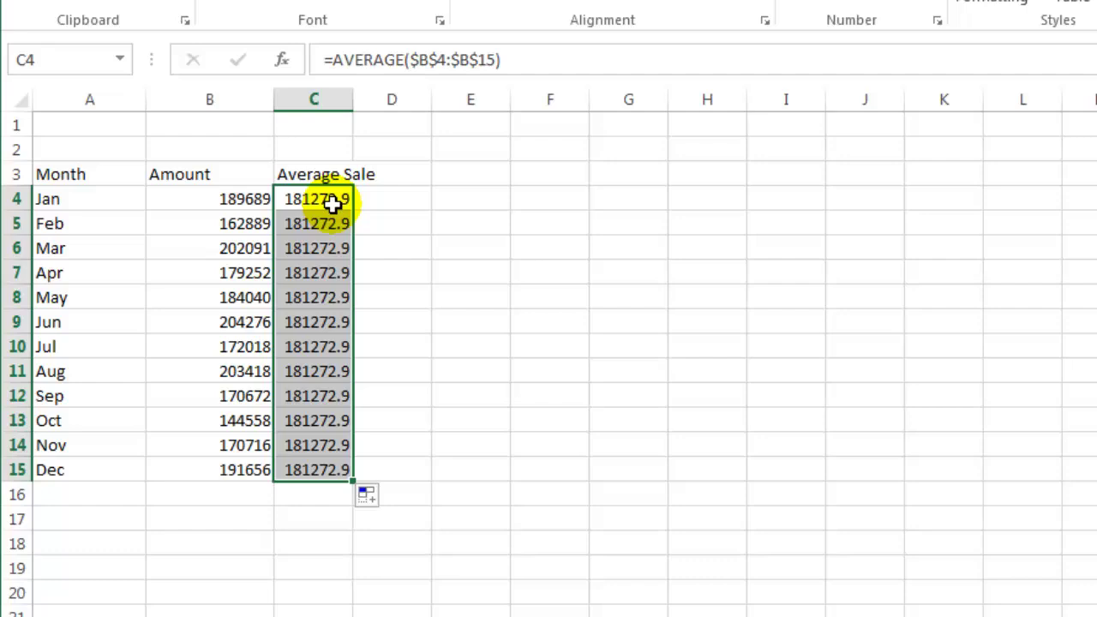
click(331, 204)
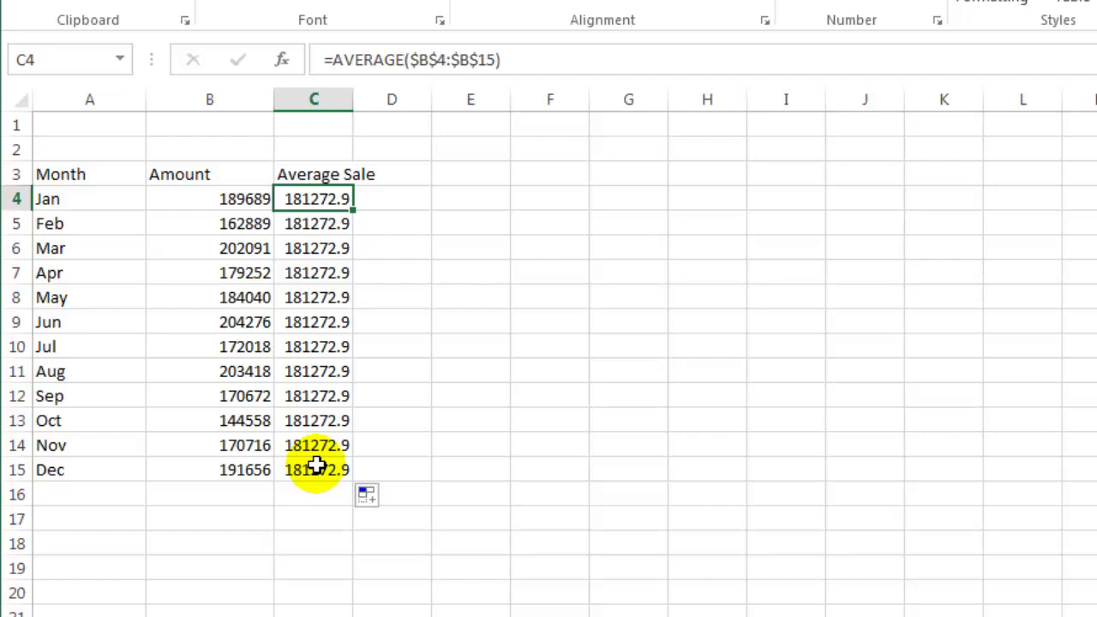
- Insert a quick chart of the sales table with Alt+F1 and change it to a Line chart
click(228, 319)
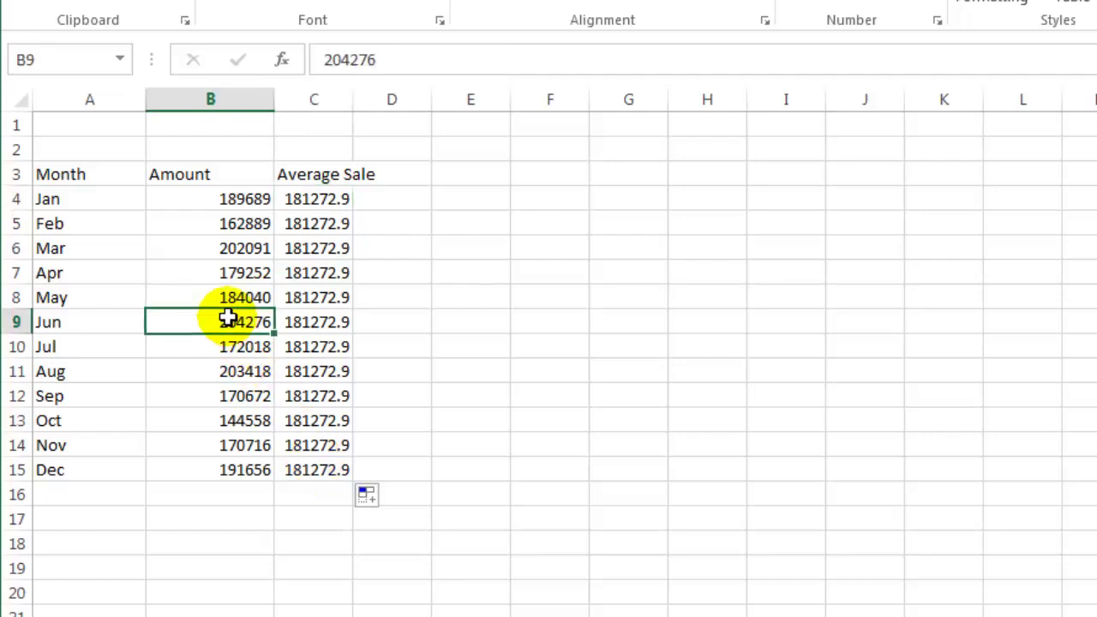
key(alt+F1)
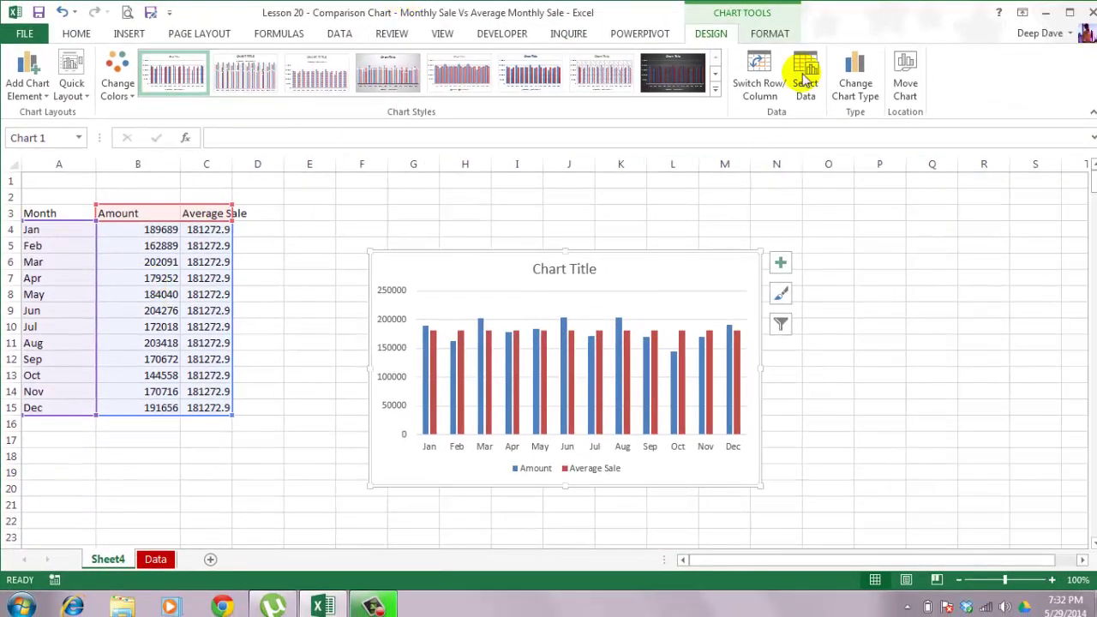
click(855, 60)
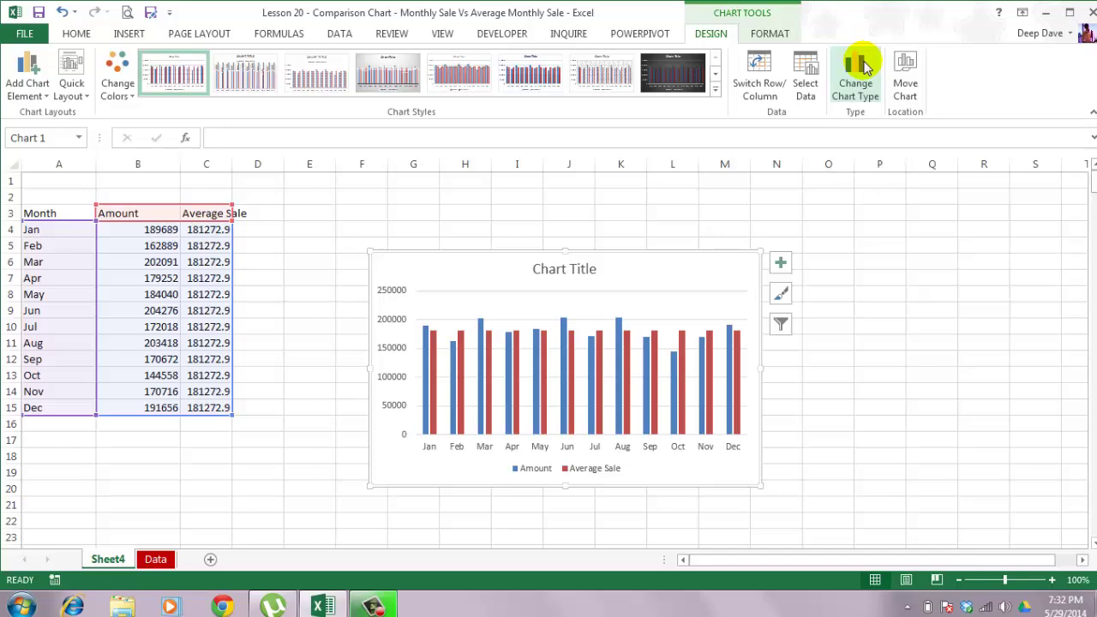
click(630, 126)
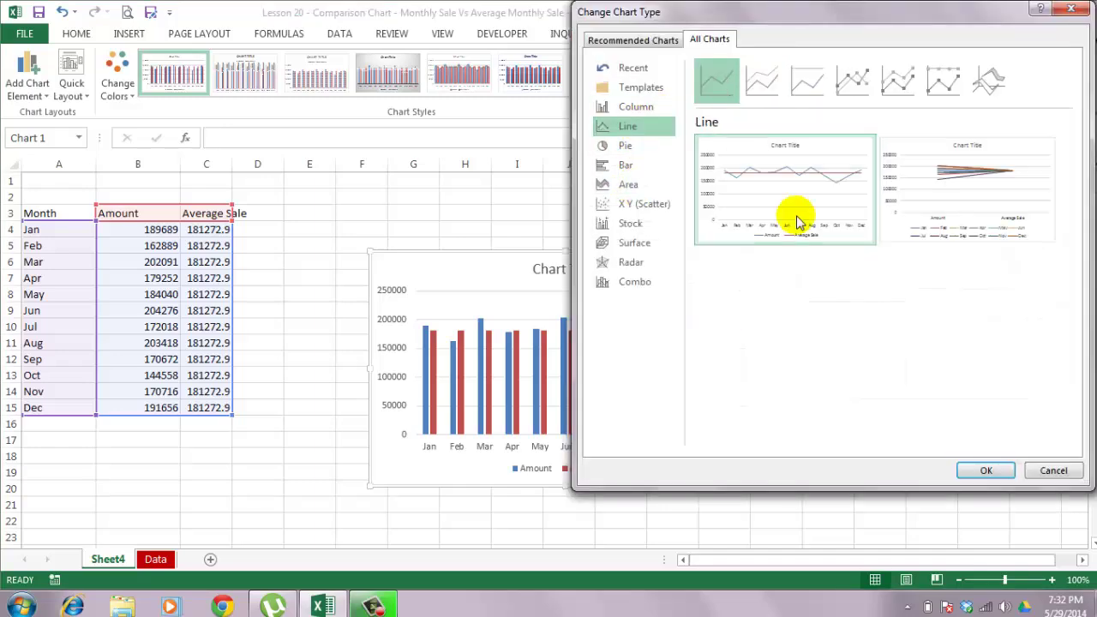
click(986, 472)
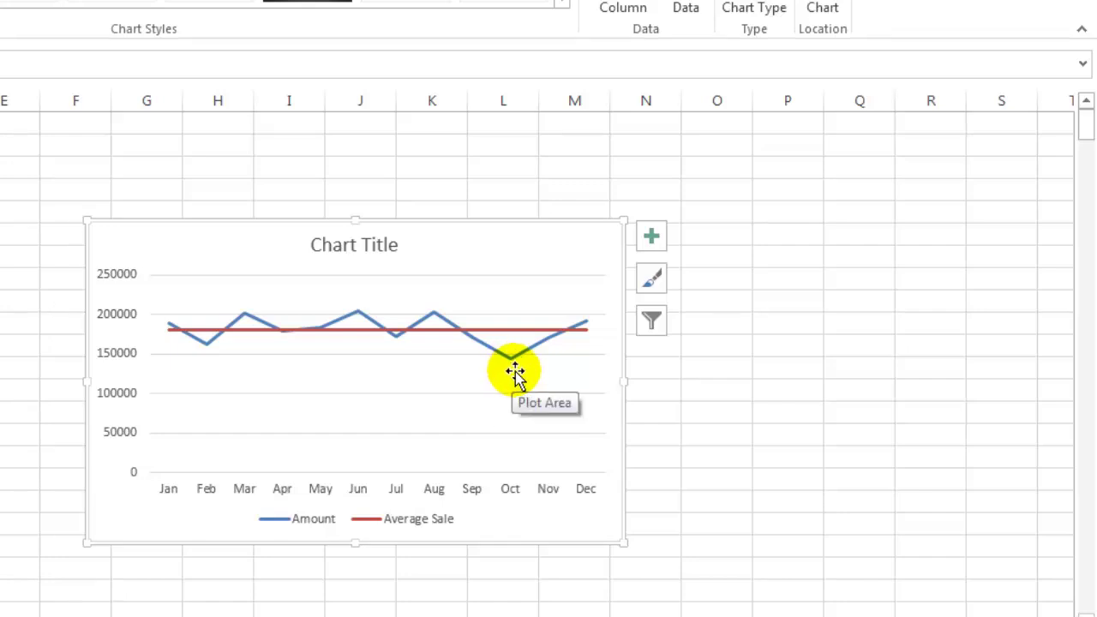
- Give the vertical axis bounds of Minimum 140000 and Maximum 210000 in Format Axis
click(117, 329)
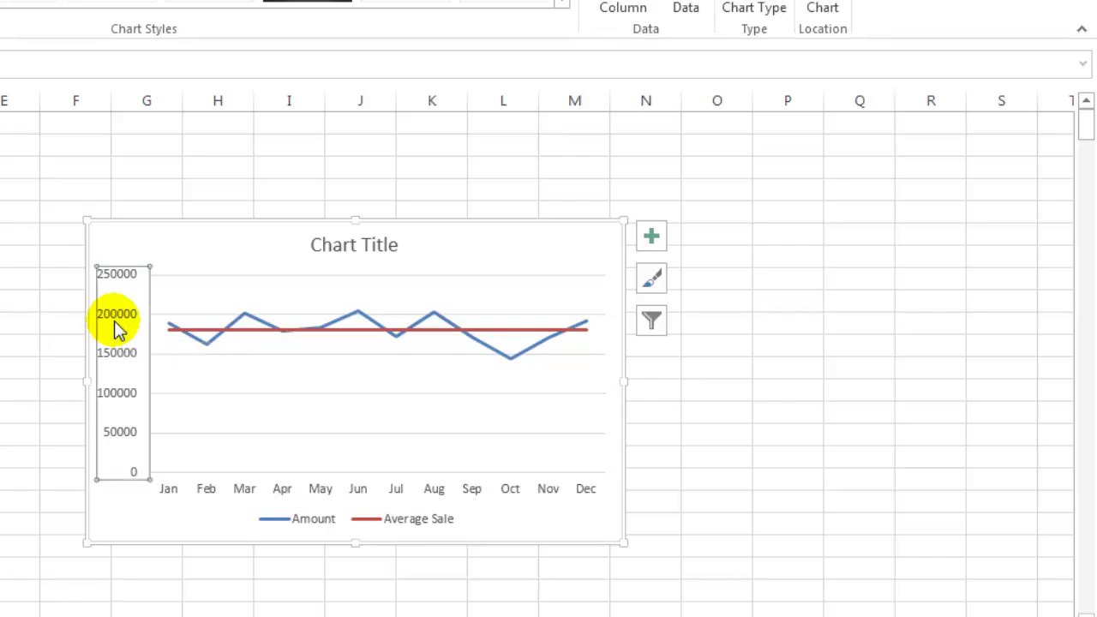
key(ctrl+1)
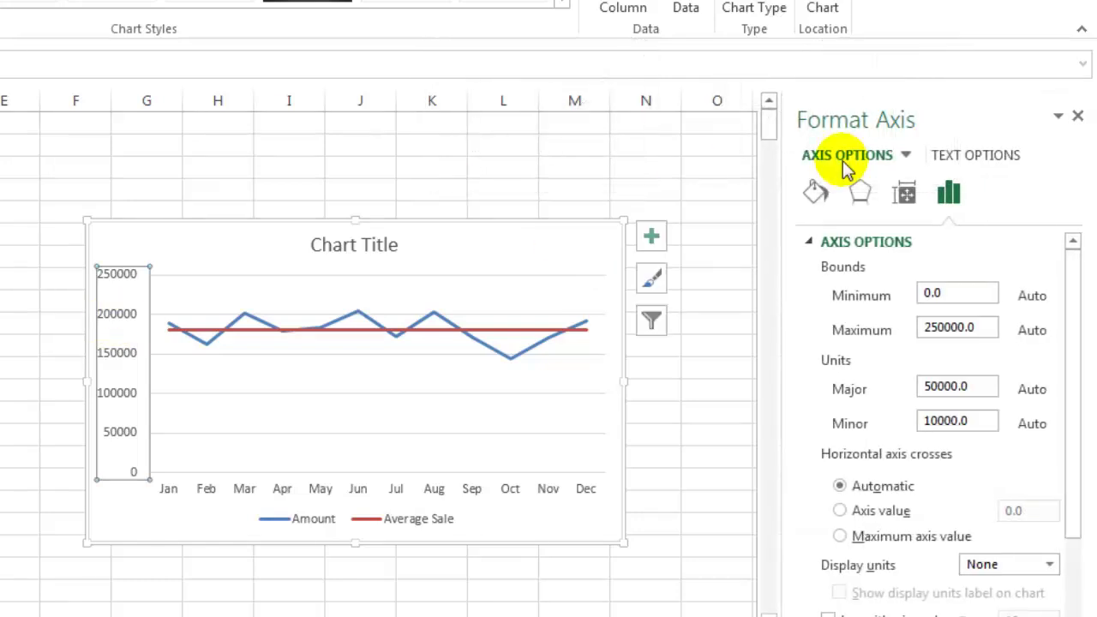
click(949, 290)
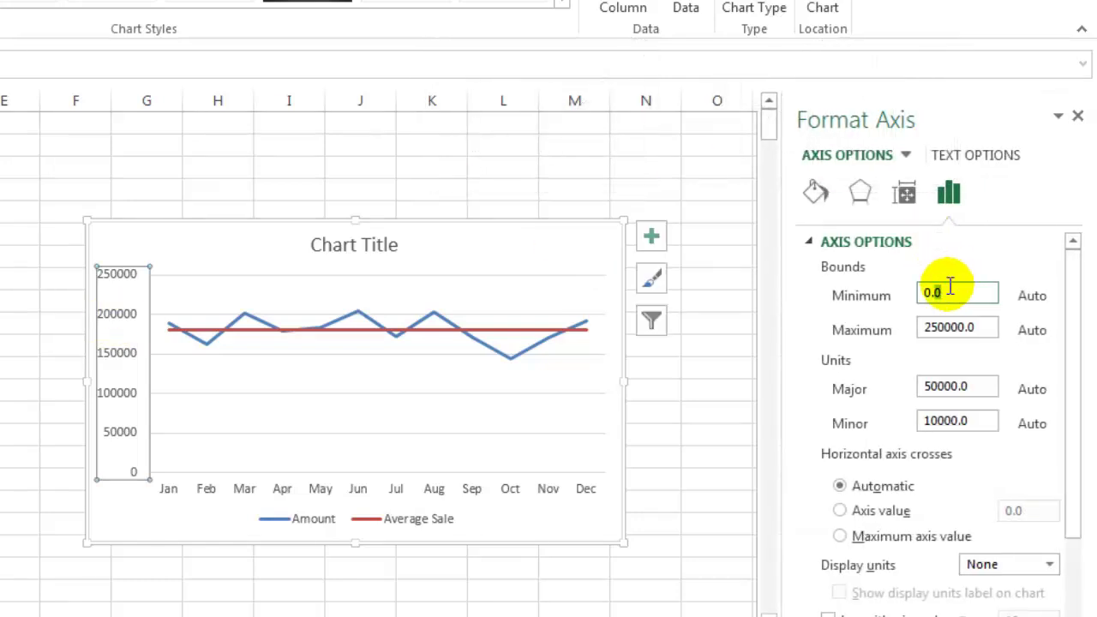
text(140000)
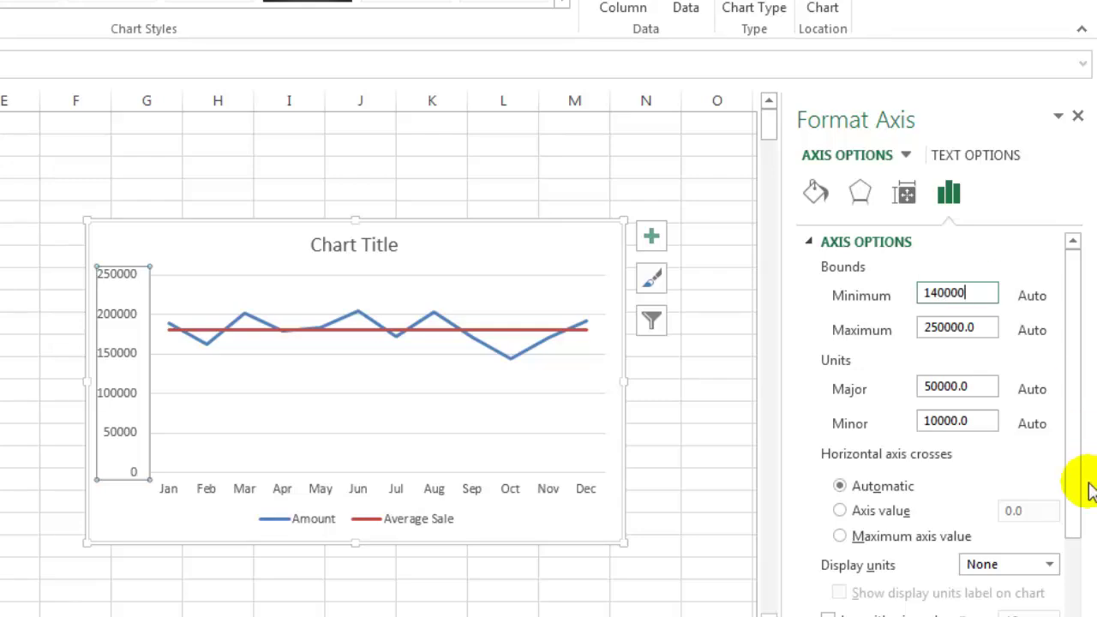
click(959, 328)
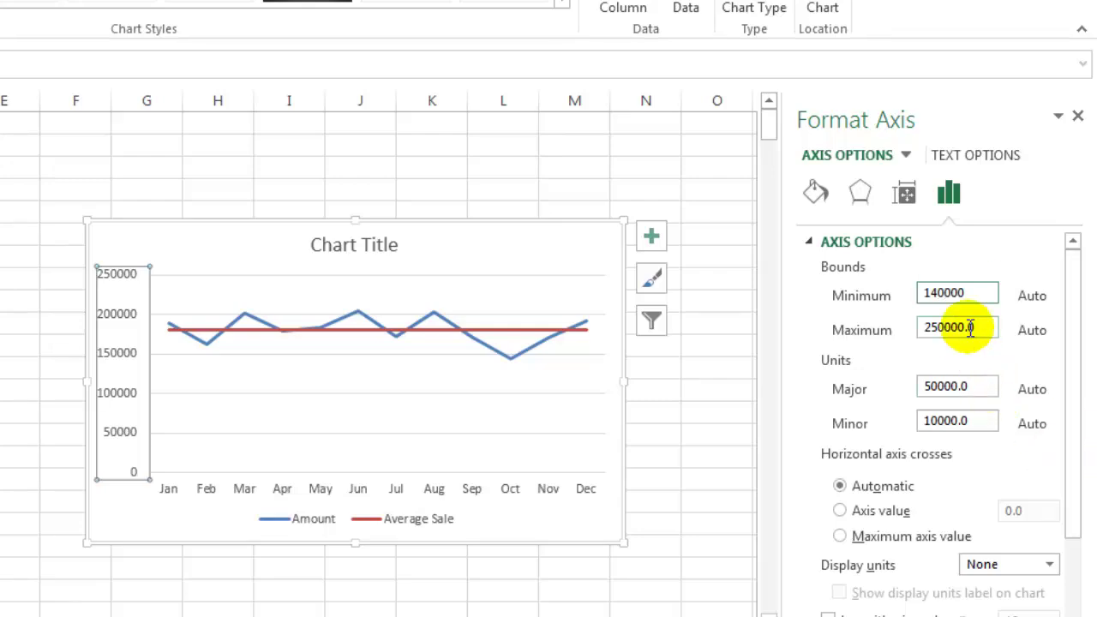
text(210000)
key(Return)
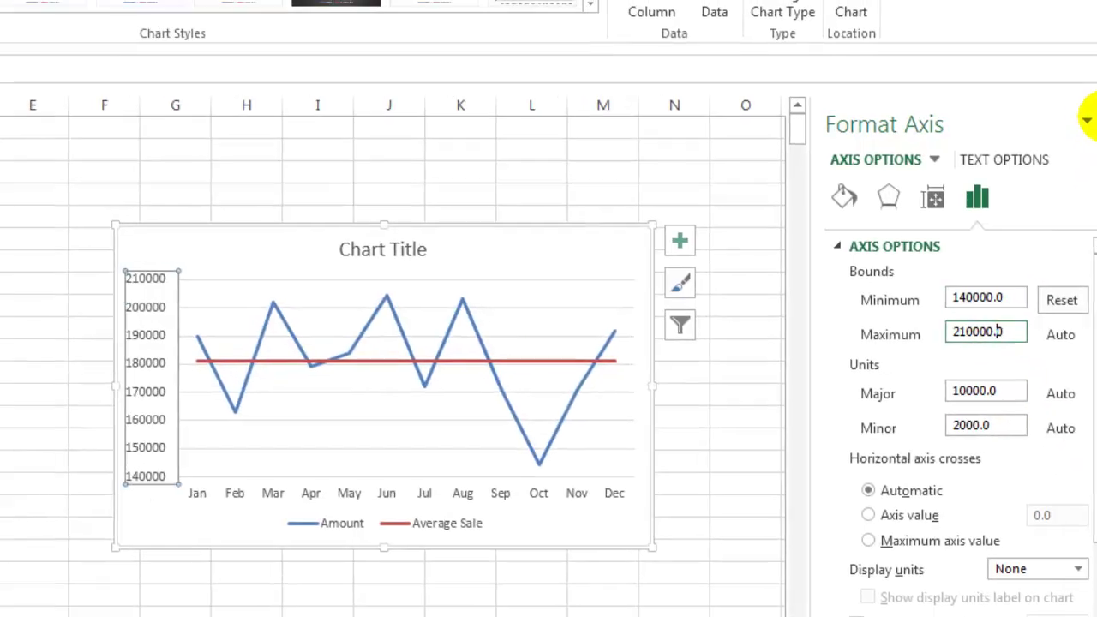
click(1077, 116)
- Replace the default chart title text with 'Monthly Sales Vs Average Montly Sales'
click(677, 293)
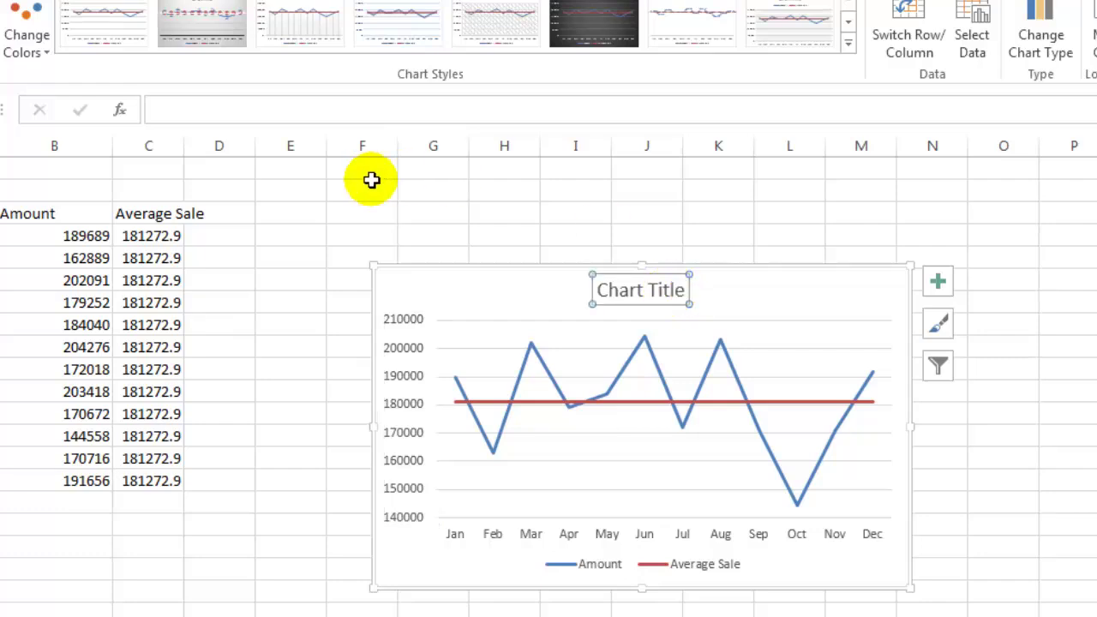
click(307, 108)
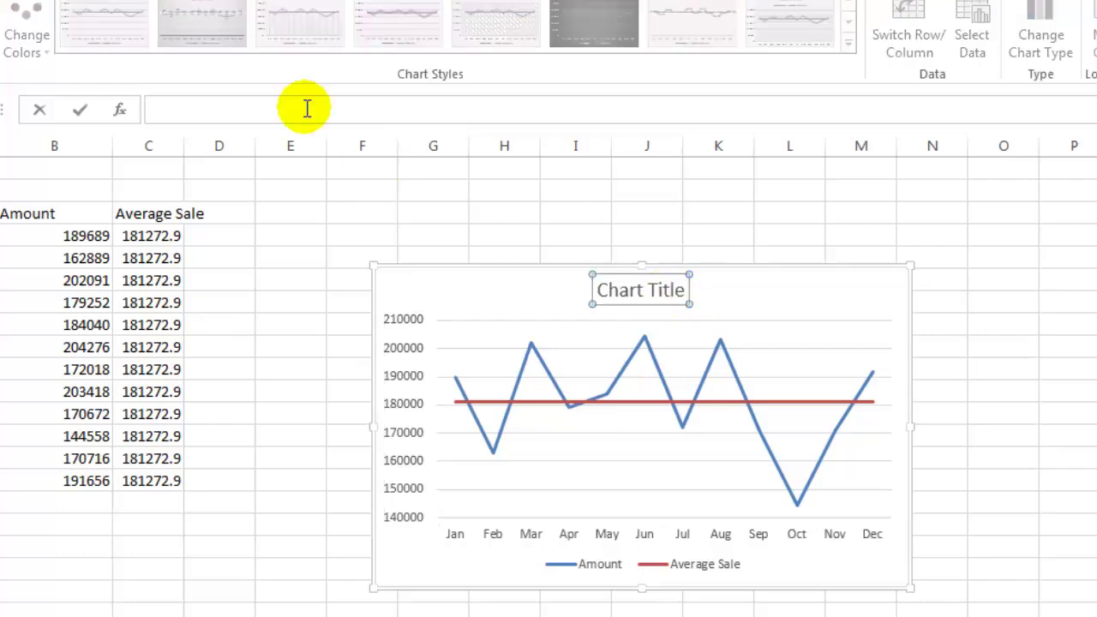
text(Mon)
text(thly )
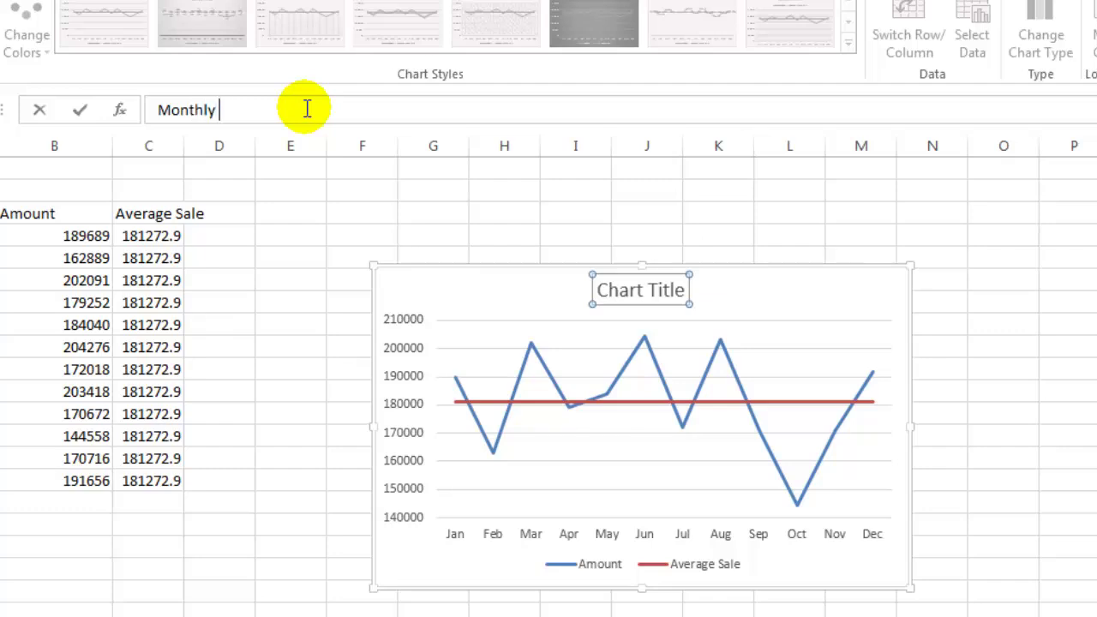
text(Sales Vs )
text(Average )
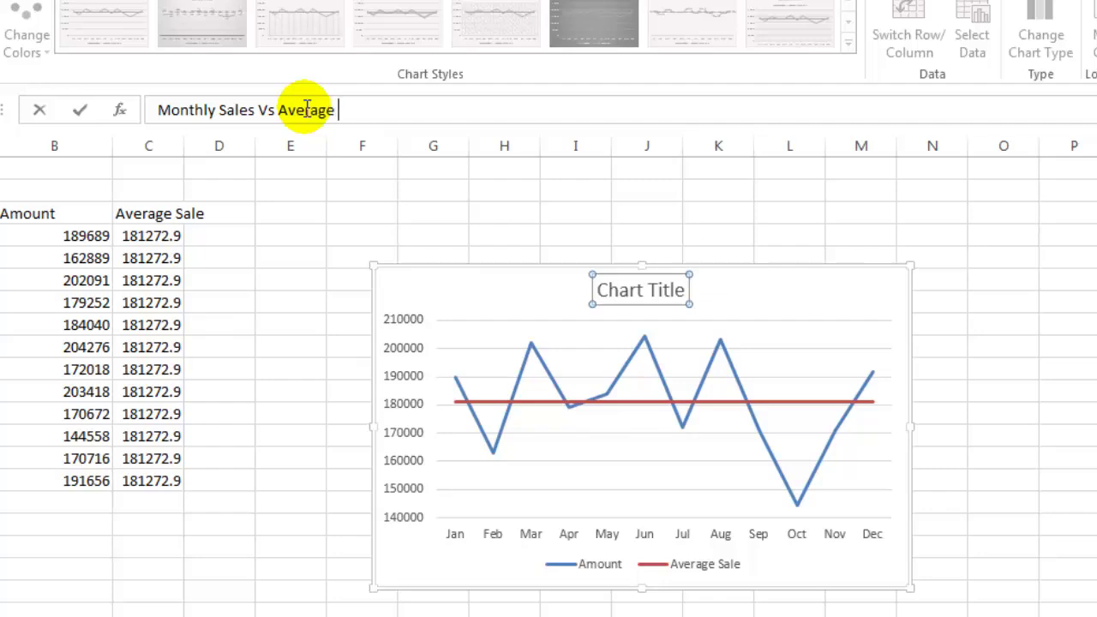
text(Montly S)
text(ales)
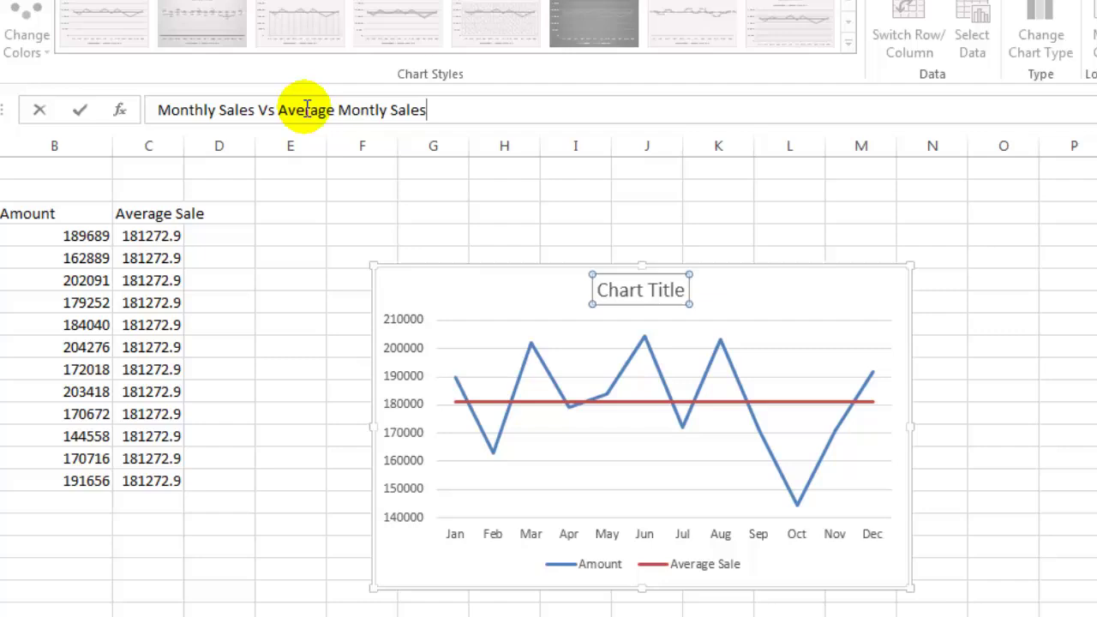
key(Return)
click(447, 286)
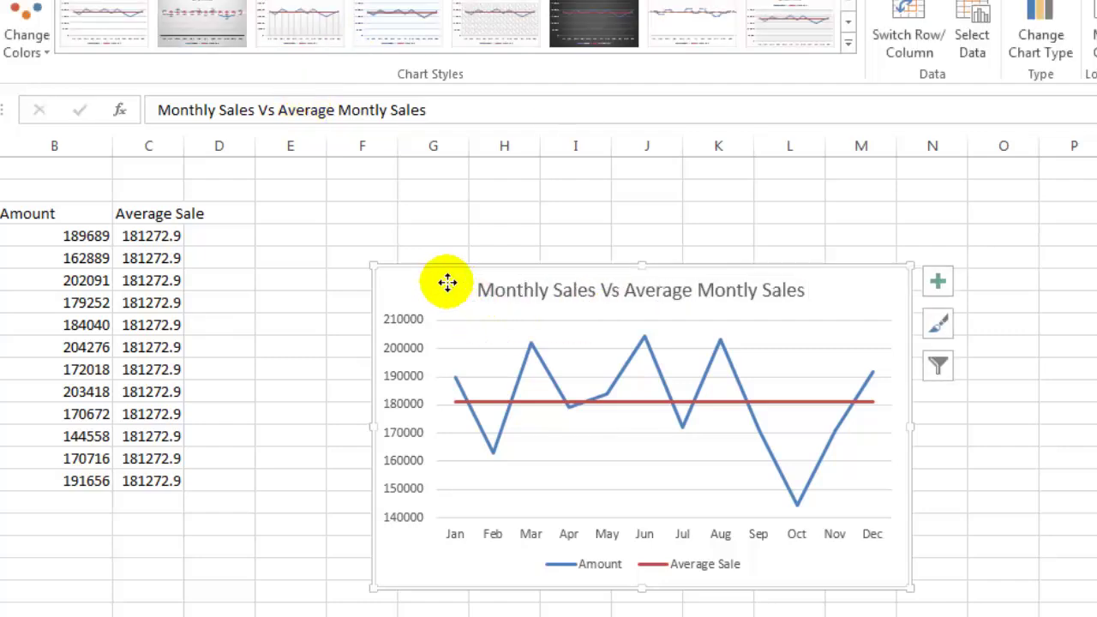